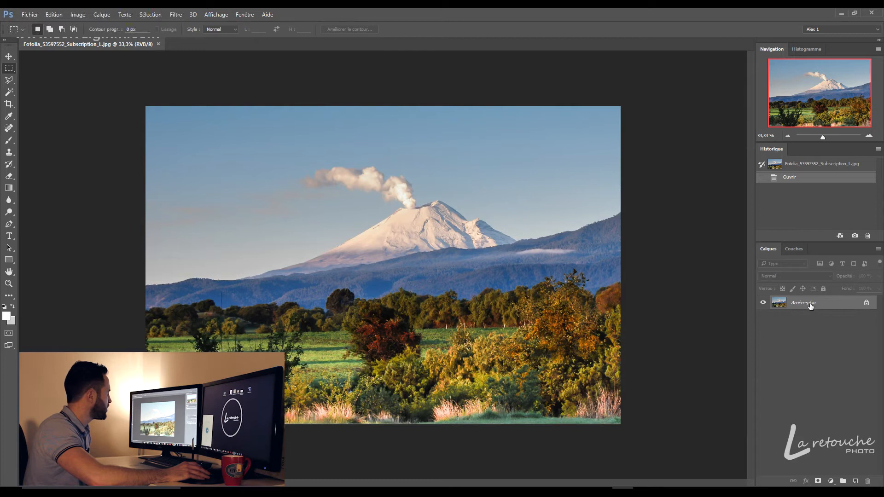
- Duplicate the background layer under the name copie and toggle the visibility of both layers
{"action": "left_click", "coordinate": [797, 321]}
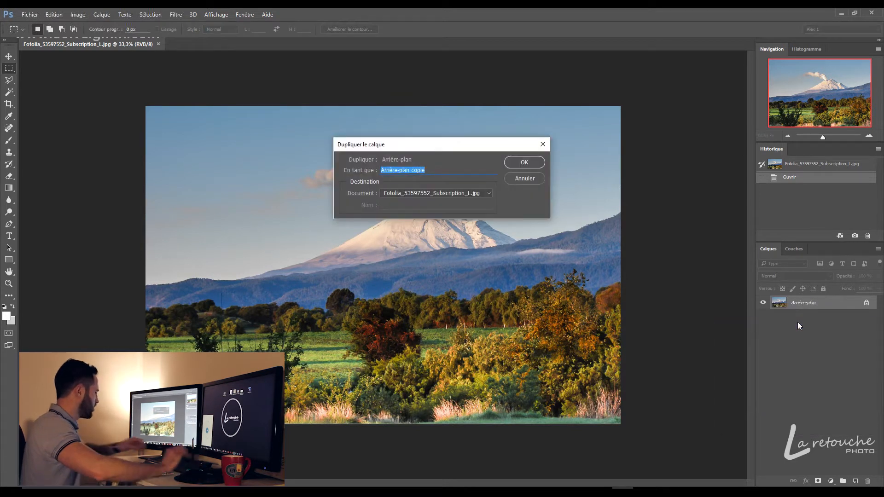
{"action": "type", "text": "copie"}
{"action": "key", "text": "Return"}
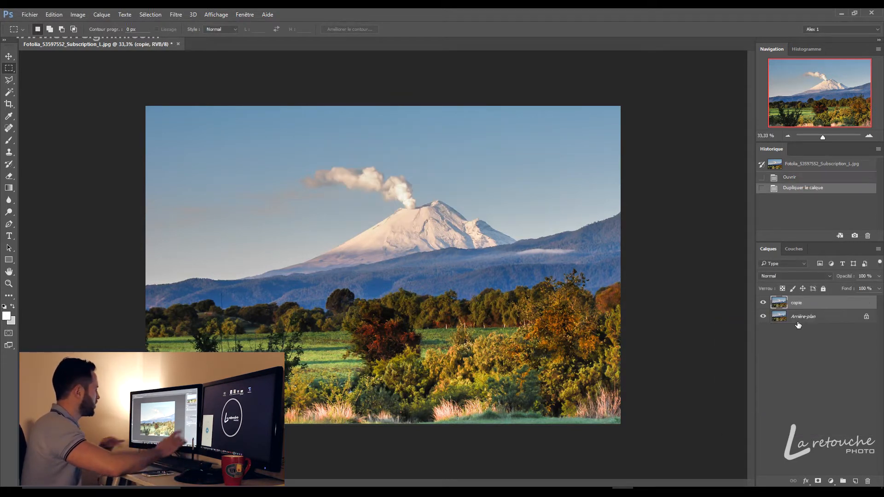
{"action": "left_click", "coordinate": [762, 305]}
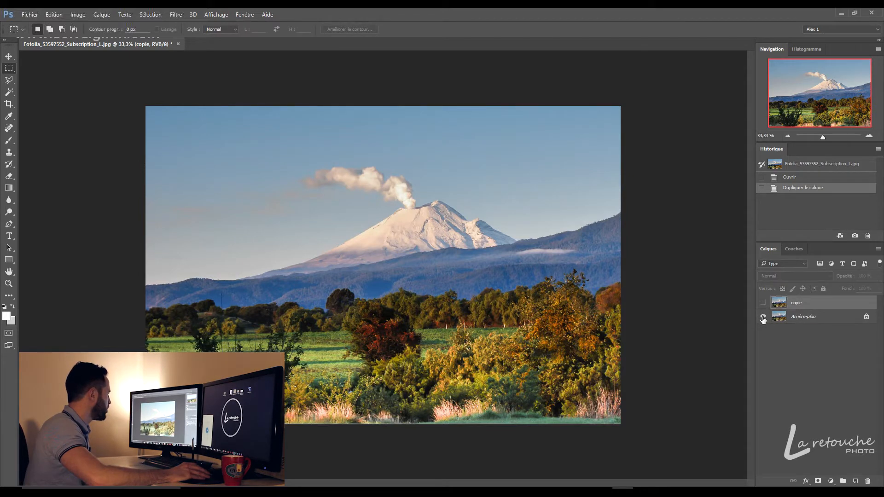
{"action": "left_click", "coordinate": [763, 318]}
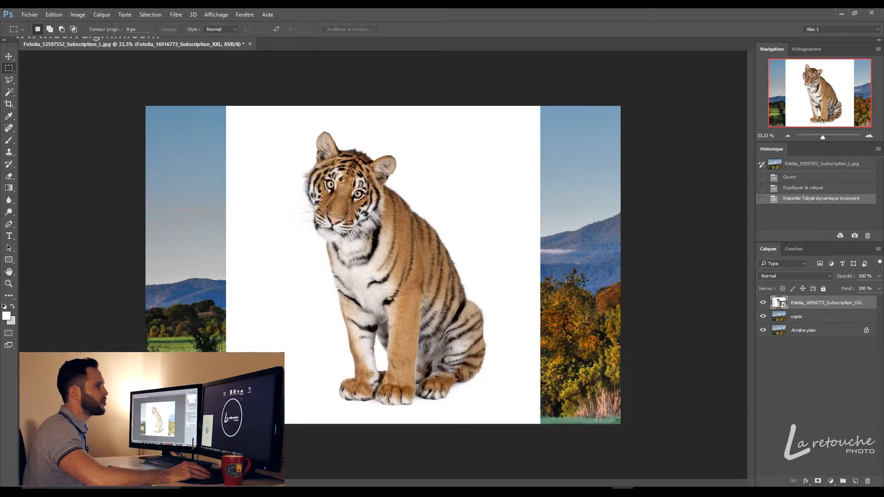
- Place the tiger image Fotolia_16916773_Subscription_XXL into the landscape document and rename its layer as tigre
{"action": "left_click_drag", "start_coordinate": [393, 112], "coordinate": [383, 40]}
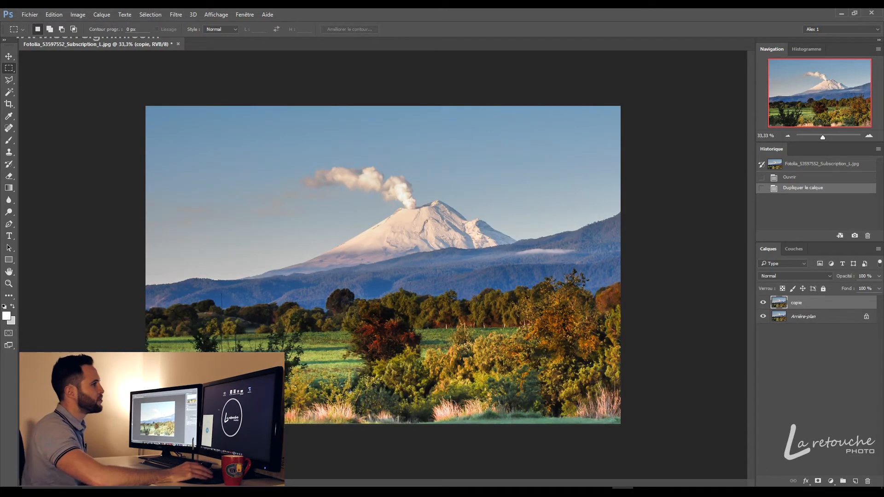
{"action": "left_click_drag", "start_coordinate": [883, 249], "coordinate": [458, 242]}
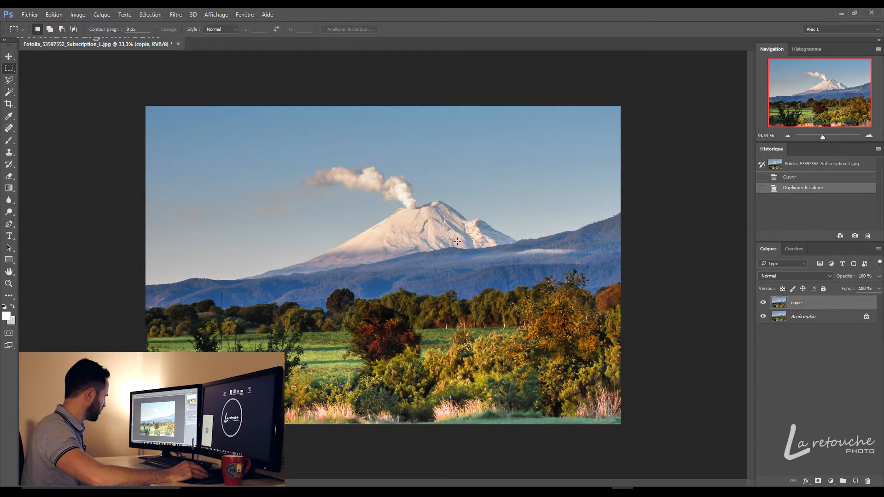
{"action": "key", "text": "Return"}
{"action": "double_click", "coordinate": [809, 304]}
{"action": "type", "text": "tigre"}
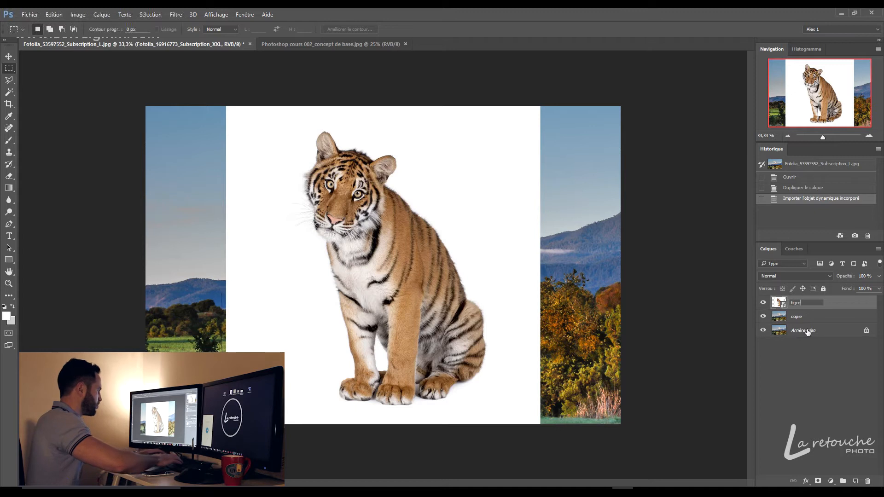
{"action": "key", "text": "Return"}
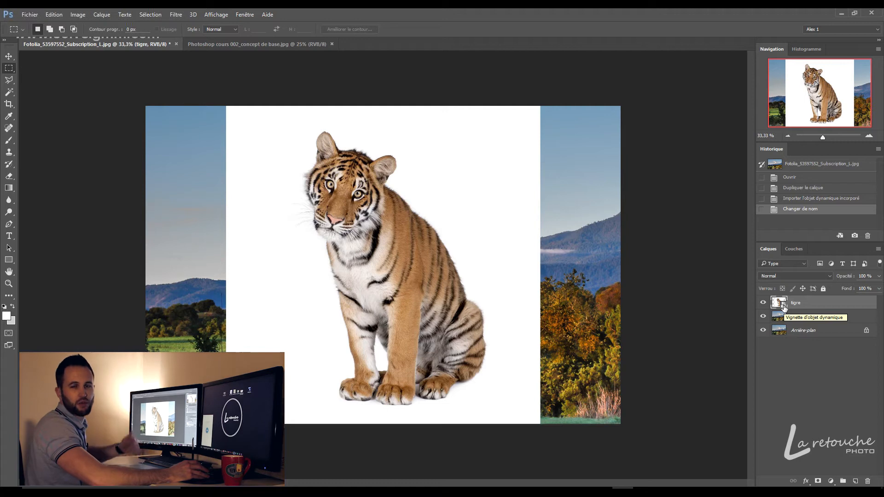
- Rasterize the tigre smart object layer and toggle its visibility
{"action": "right_click", "coordinate": [804, 306]}
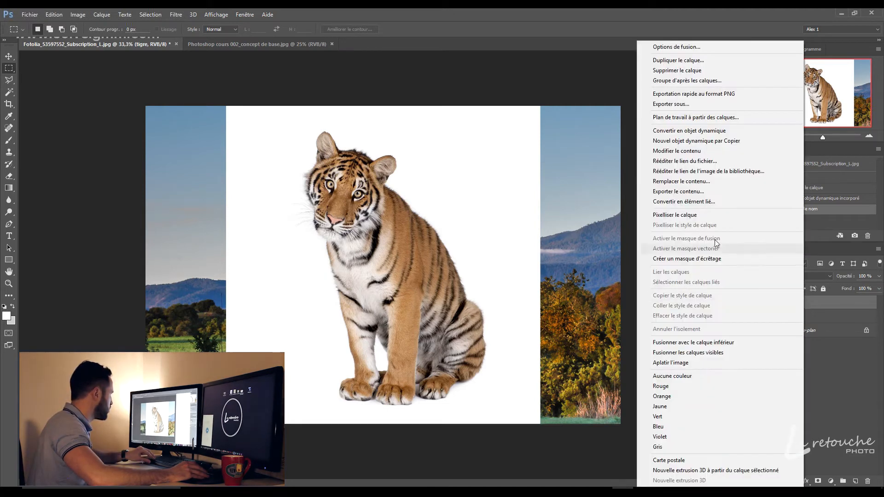
{"action": "left_click", "coordinate": [704, 216]}
{"action": "key", "text": "v"}
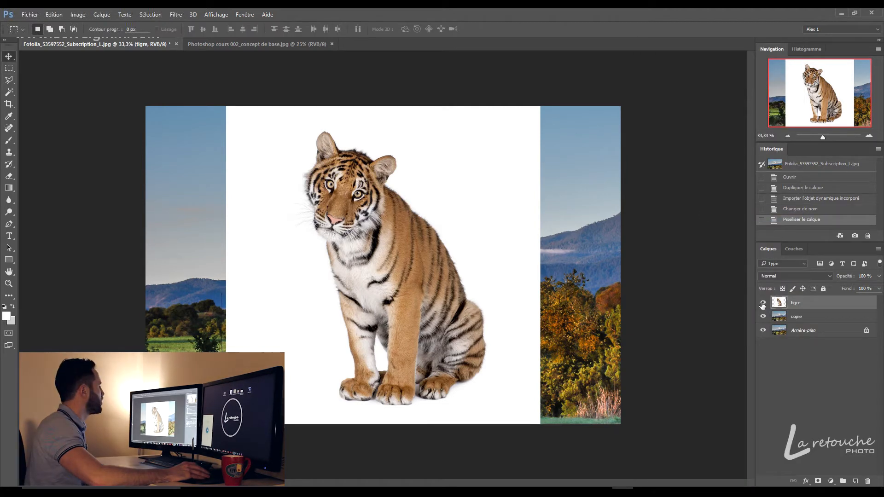
{"action": "left_click", "coordinate": [762, 303]}
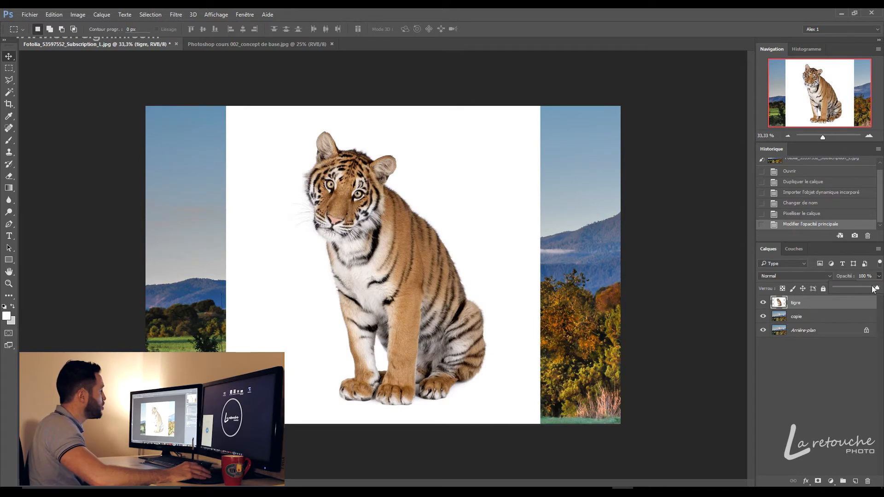
- Try the tigre layer at 58% opacity, vary its fill, and restore both settings to 100%
{"action": "left_click_drag", "start_coordinate": [877, 289], "coordinate": [860, 288]}
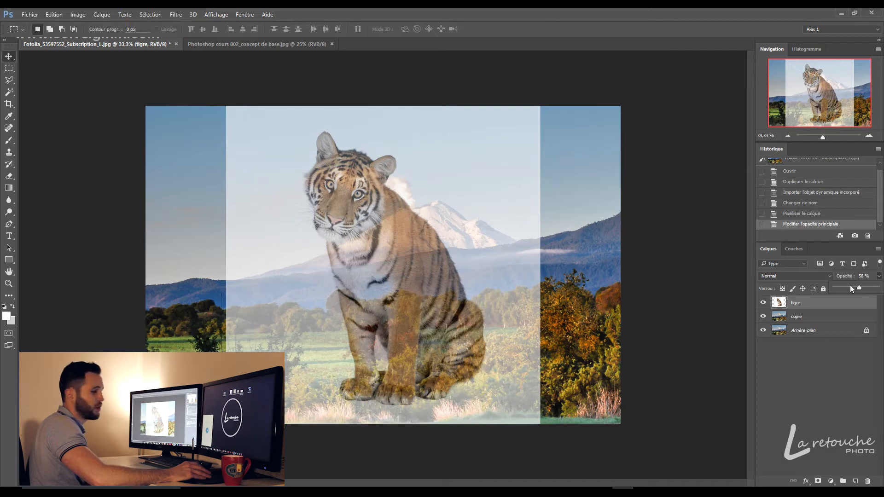
{"action": "key", "text": "7"}
{"action": "key", "text": "5"}
{"action": "key", "text": "Up"}
{"action": "key", "text": "Up"}
{"action": "key", "text": "Up"}
{"action": "key", "text": "Up"}
{"action": "key", "text": "Up"}
{"action": "key", "text": "Up"}
{"action": "key", "text": "Up"}
{"action": "key", "text": "Up"}
{"action": "key", "text": "Up"}
{"action": "key", "text": "Up"}
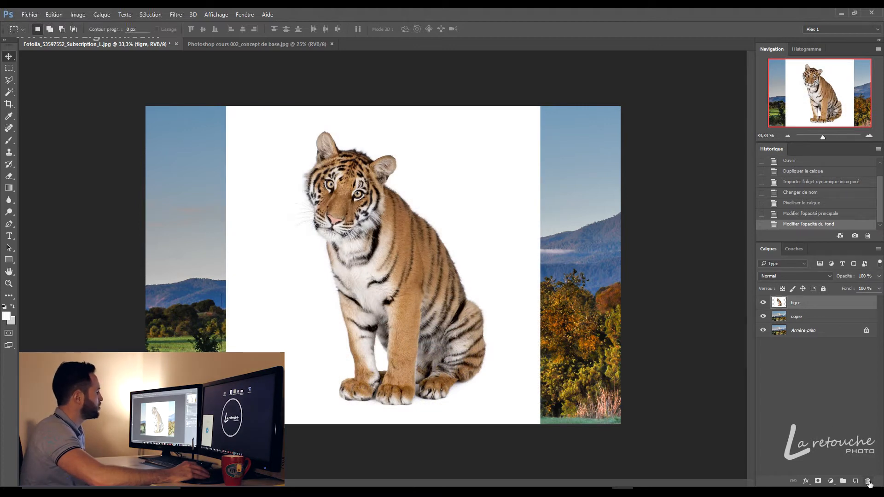
- Delete the tigre layer from the landscape document
{"action": "left_click", "coordinate": [868, 482]}
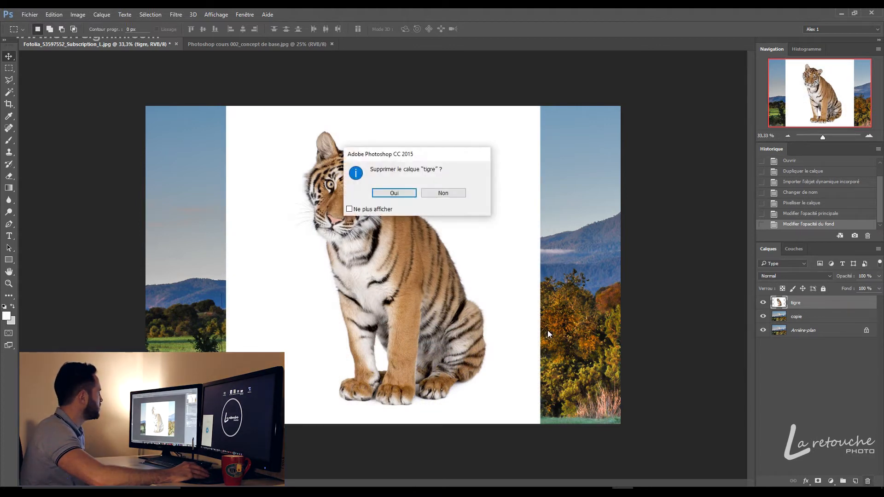
{"action": "key", "text": "Return"}
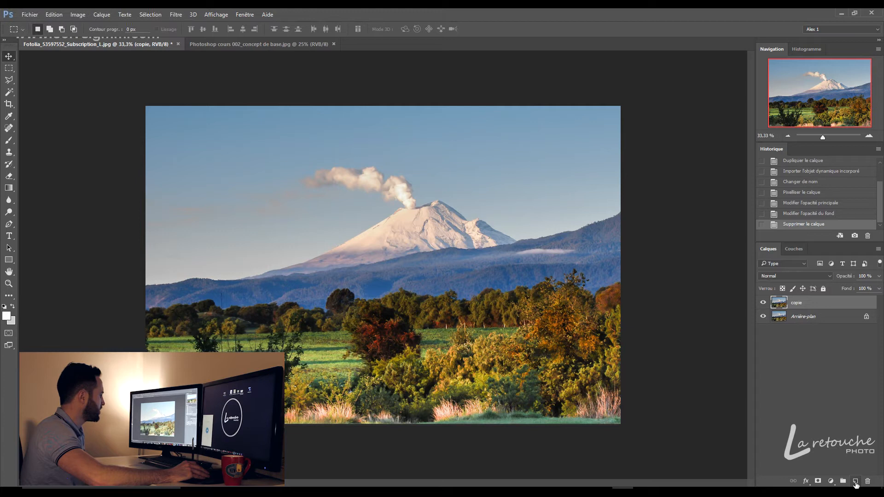
- Add a new empty layer above copie and rename it as renommer
{"action": "left_click", "coordinate": [854, 482]}
{"action": "double_click", "coordinate": [801, 303]}
{"action": "type", "text": "renommer"}
{"action": "key", "text": "Return"}
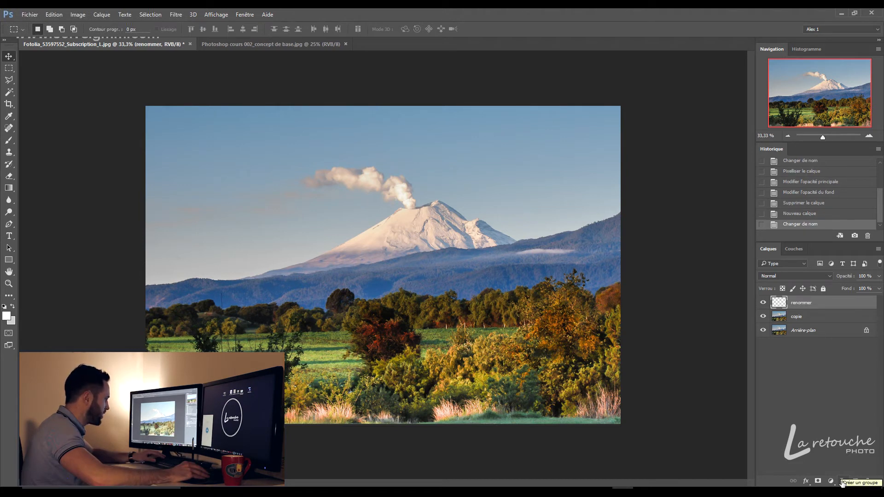
- Create a new layer group above the renommer layer and add a layer mask to it
{"action": "left_click", "coordinate": [842, 481]}
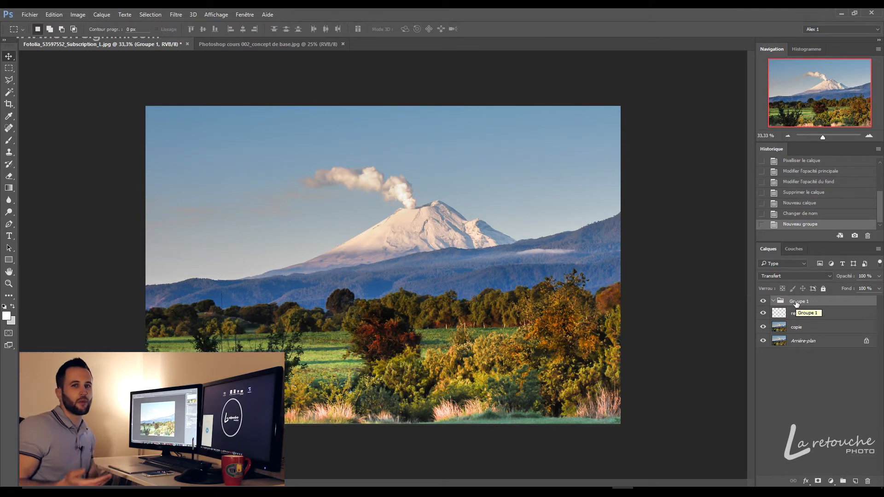
{"action": "left_click", "coordinate": [832, 480]}
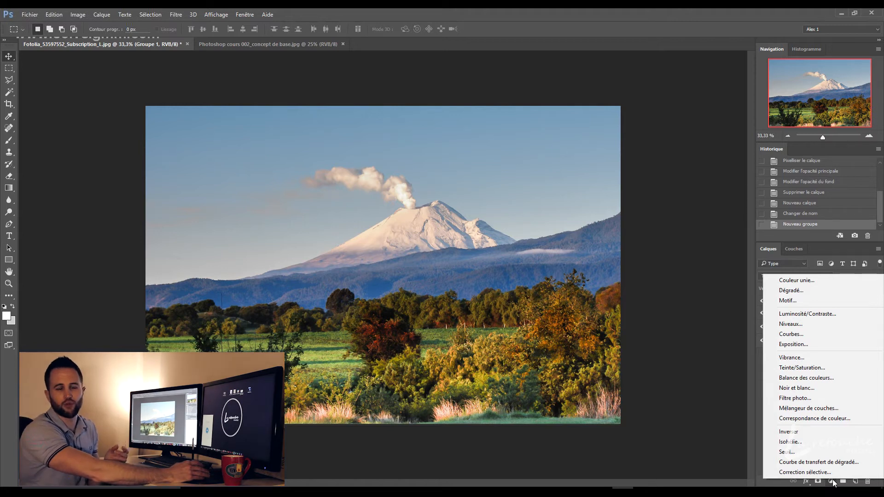
{"action": "left_click", "coordinate": [817, 481]}
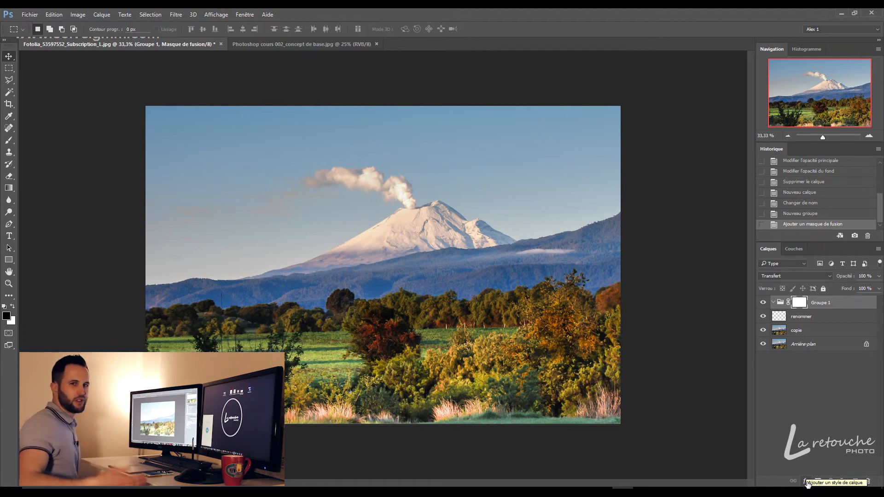
- Review the blend modes available for the layer group, keeping Transfert
{"action": "left_click", "coordinate": [830, 275]}
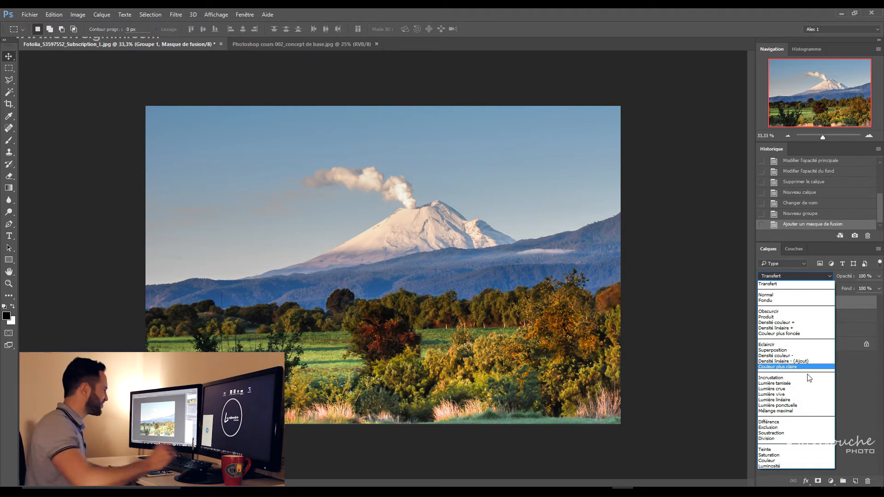
{"action": "left_click", "coordinate": [488, 303]}
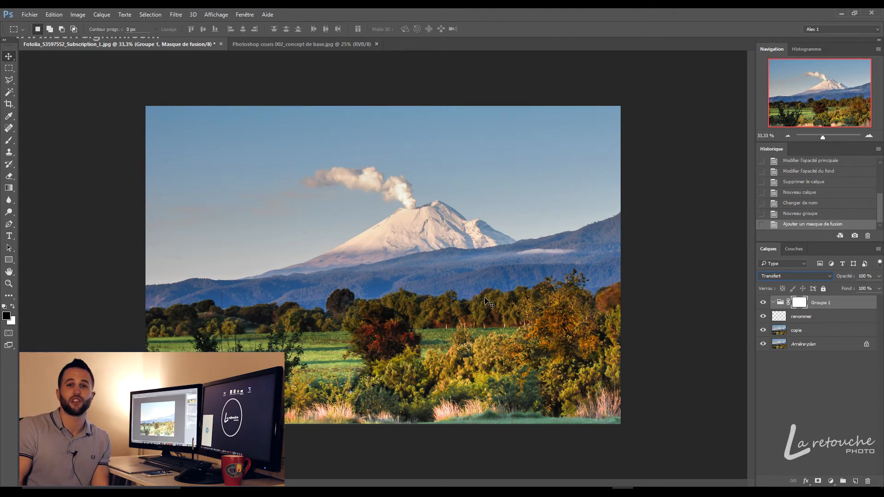
- Deselect all layers and give the copie layer an orange colour label
{"action": "left_click", "coordinate": [802, 396]}
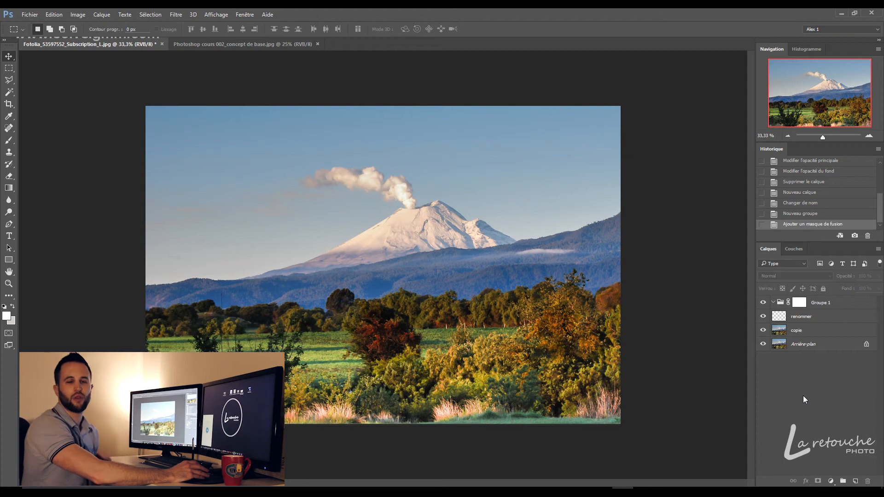
{"action": "right_click", "coordinate": [765, 336]}
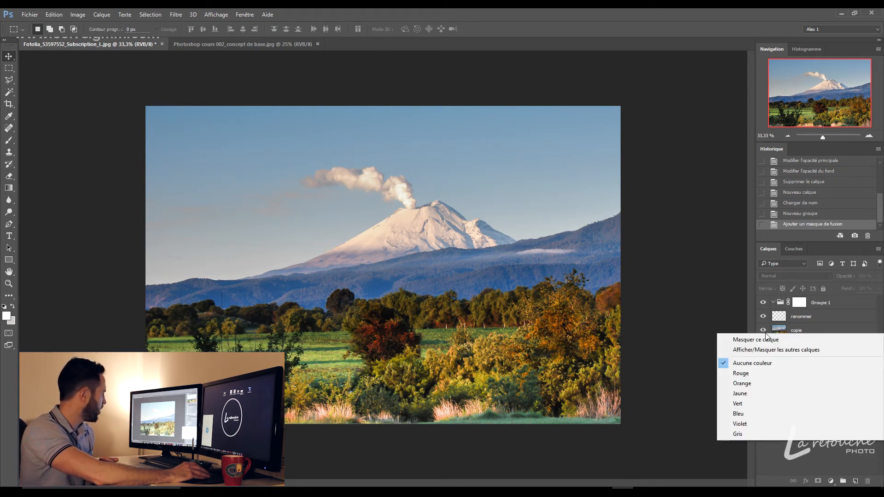
{"action": "left_click", "coordinate": [760, 382]}
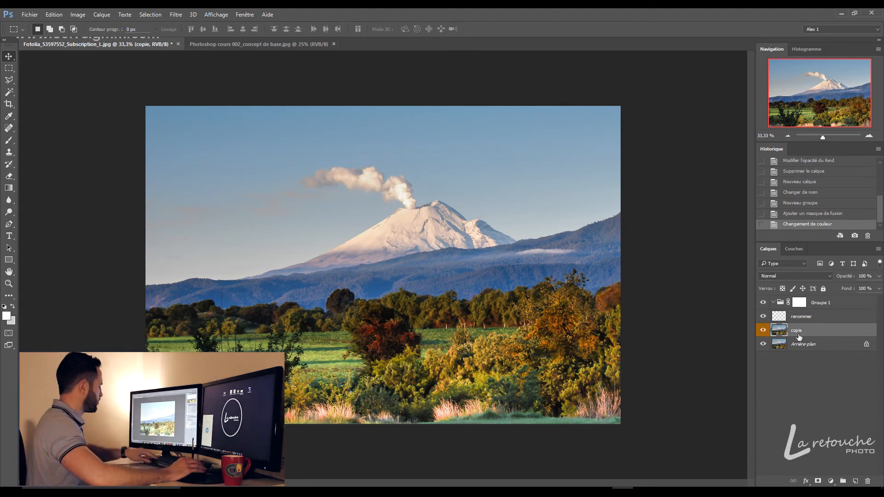
- Make three successive duplicates of the copie layer and merge them back down into it
{"action": "key", "text": "ctrl+j"}
{"action": "key", "text": "ctrl+j"}
{"action": "key", "text": "ctrl+j"}
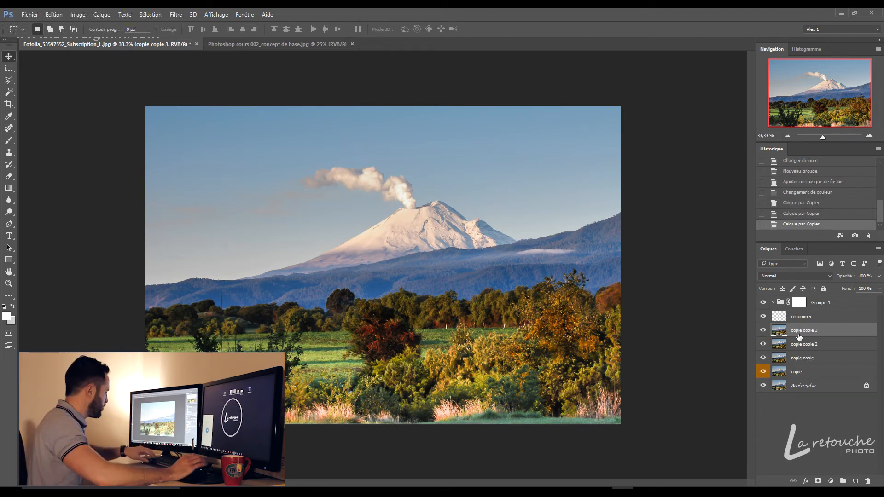
{"action": "key", "text": "ctrl+e"}
{"action": "key", "text": "ctrl+e"}
{"action": "key", "text": "ctrl+e"}
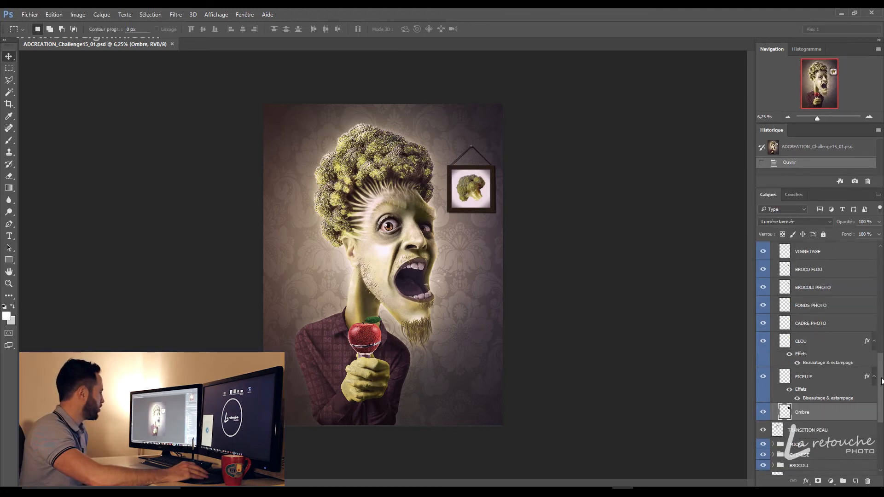
- Examine the layer stack of ADCREATION_Challenge15_01.psd, including its adjustment layers, named layers, colour labels and groups
{"action": "scroll", "coordinate": [882, 381], "scroll_direction": "up", "scroll_amount": 10}
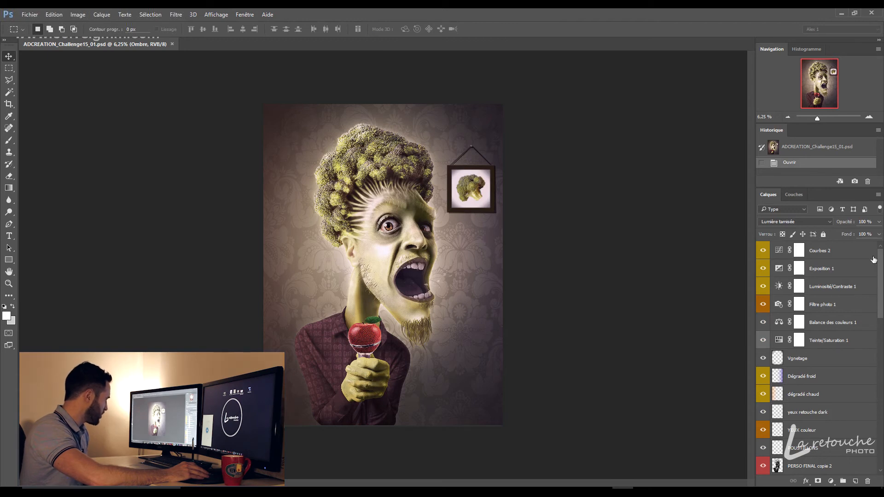
{"action": "left_click_drag", "start_coordinate": [880, 265], "coordinate": [882, 295]}
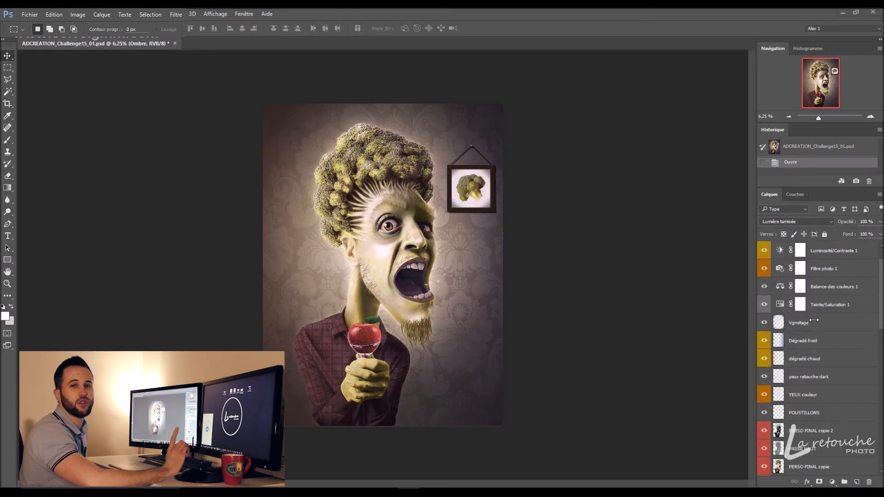
{"action": "scroll", "coordinate": [812, 308], "scroll_direction": "down", "scroll_amount": 2}
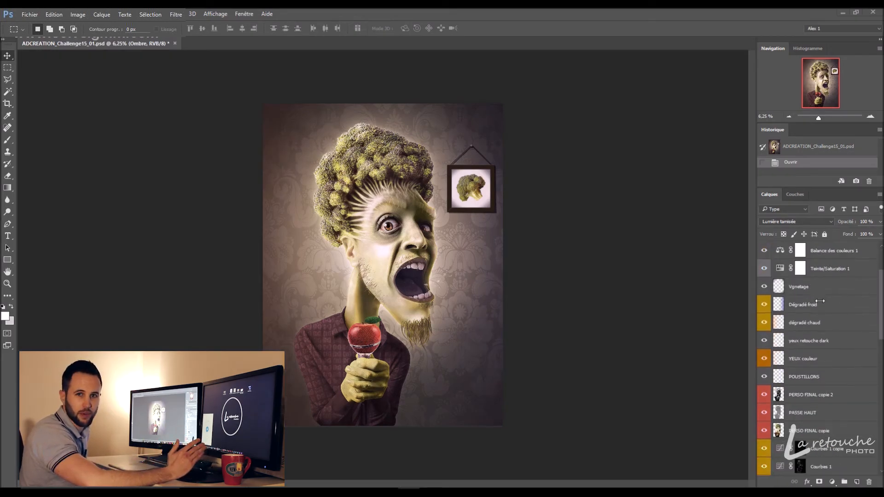
{"action": "scroll", "coordinate": [815, 322], "scroll_direction": "down", "scroll_amount": 2}
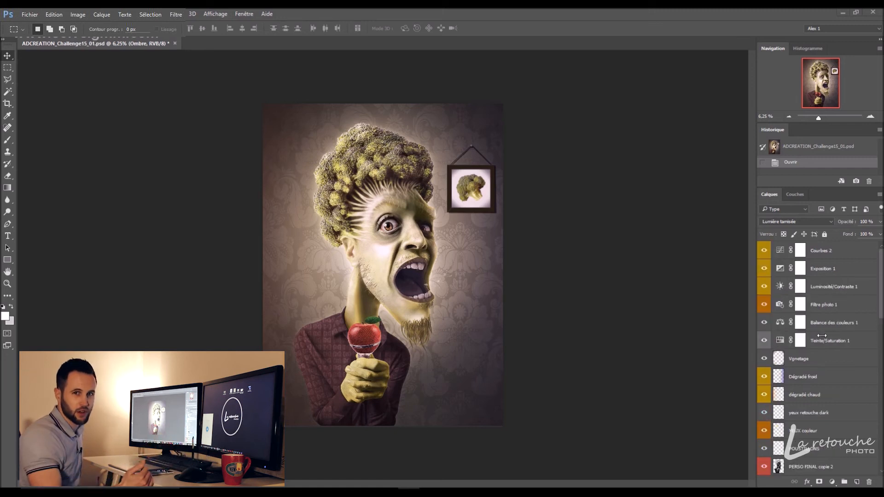
{"action": "scroll", "coordinate": [833, 322], "scroll_direction": "down", "scroll_amount": 6}
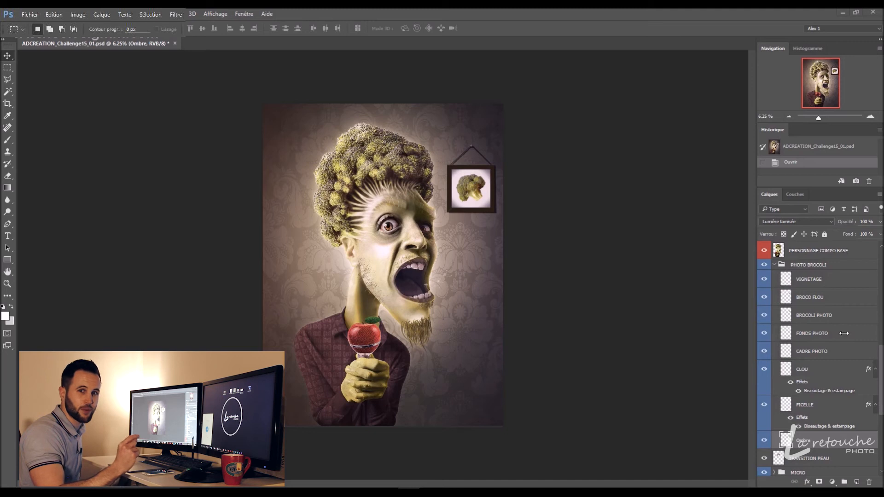
{"action": "scroll", "coordinate": [836, 338], "scroll_direction": "down", "scroll_amount": 9}
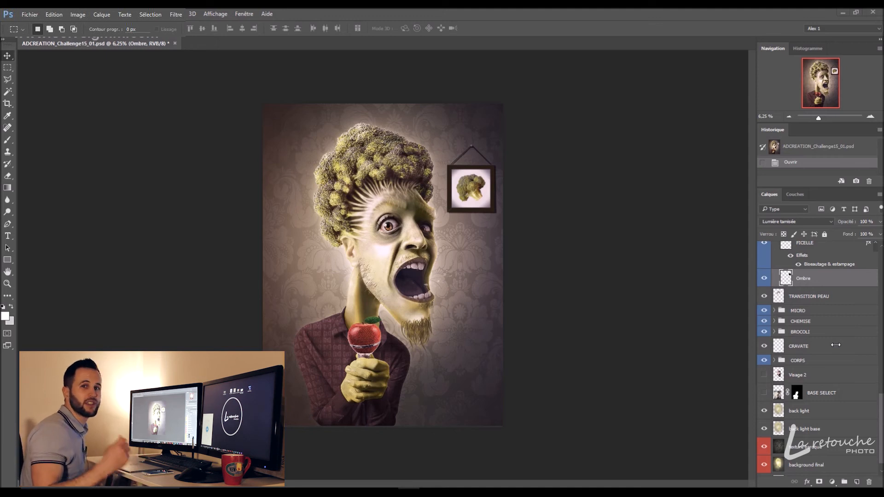
{"action": "scroll", "coordinate": [834, 357], "scroll_direction": "up", "scroll_amount": 5}
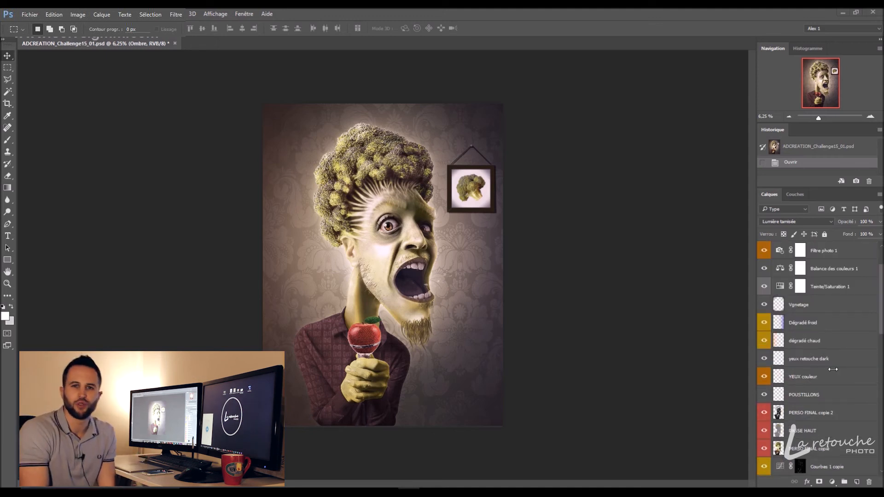